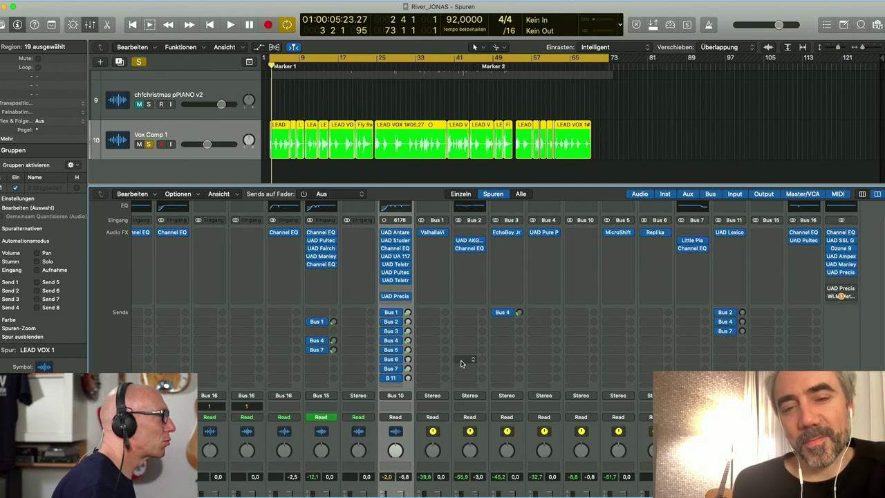
Look over the aux channels in the mixer and view the AKG BX20 reverb on Bus 2, closing its window.
scroll(462, 364, down, 5)
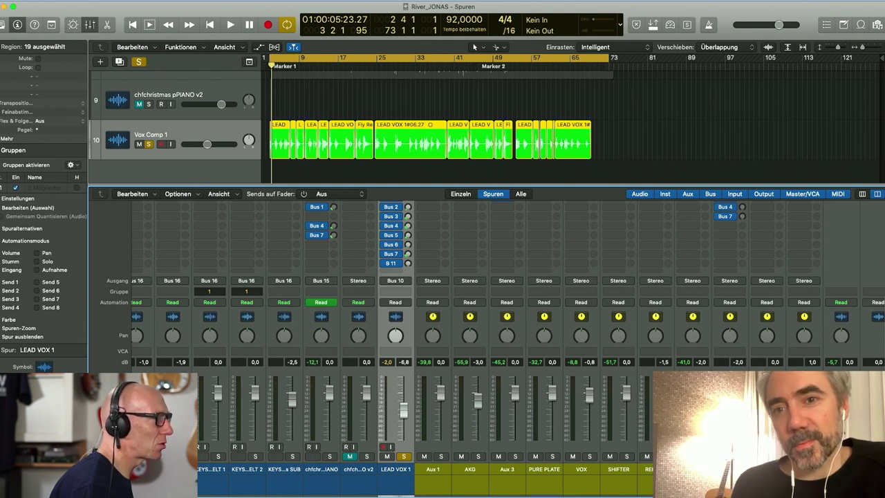
scroll(470, 279, up, 5)
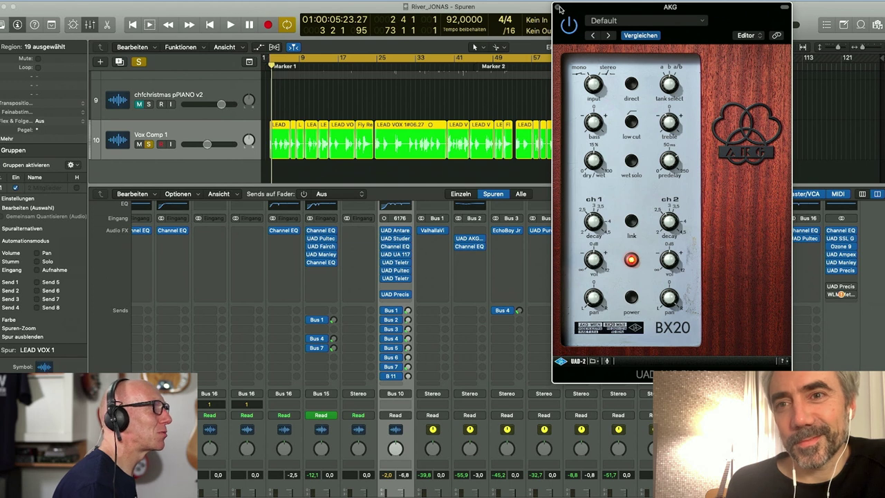
click(558, 8)
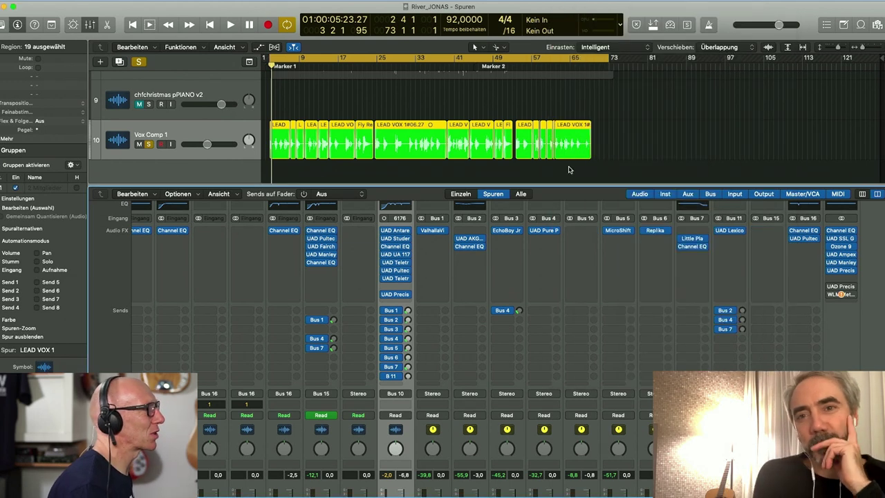
Review the UAD Pure Plate reverb settings on the Bus 4 aux and close its plug-in window.
mouse_move(555, 234)
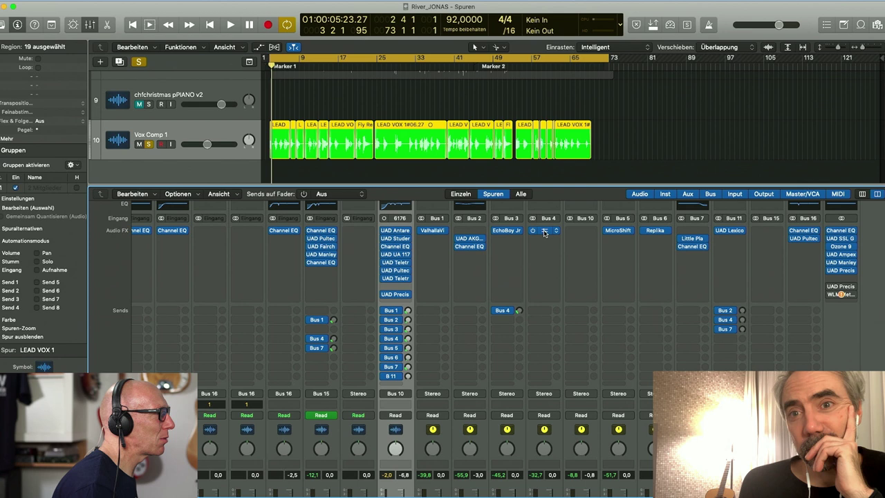
click(544, 230)
drag(87, 15, 635, 10)
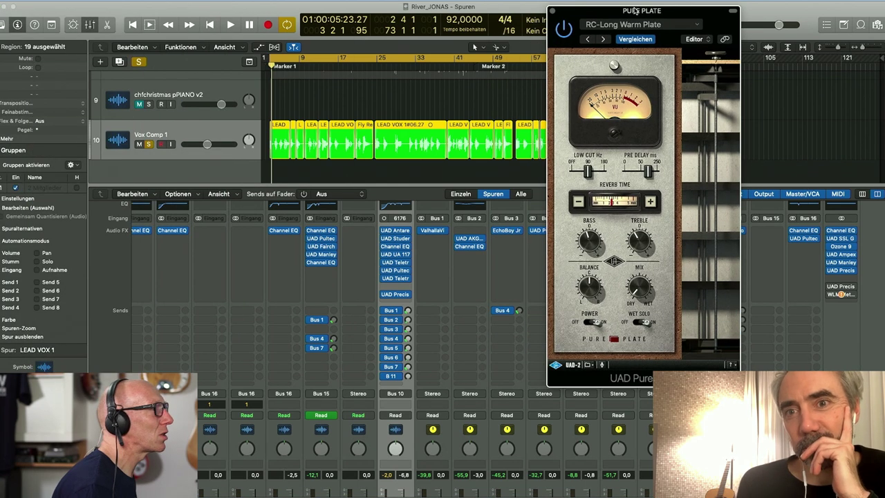
click(551, 11)
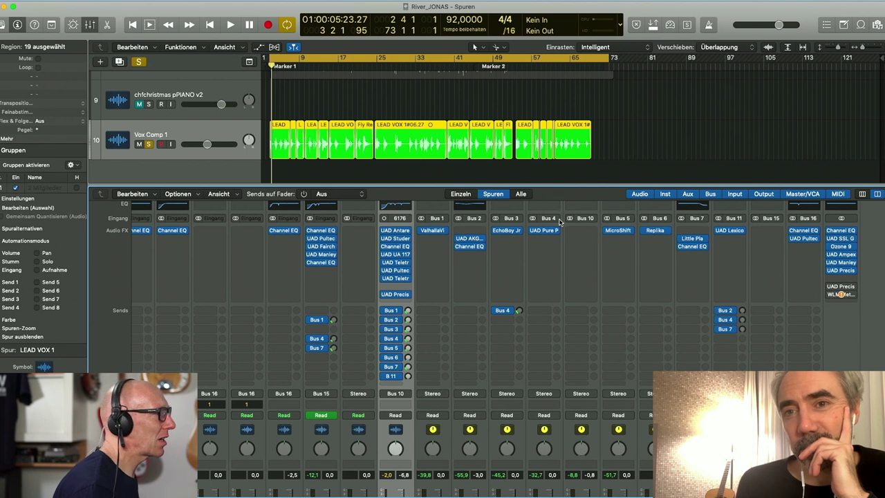
Review the Little Plate reverb settings on the Bus 7 aux and close its plug-in window.
click(694, 241)
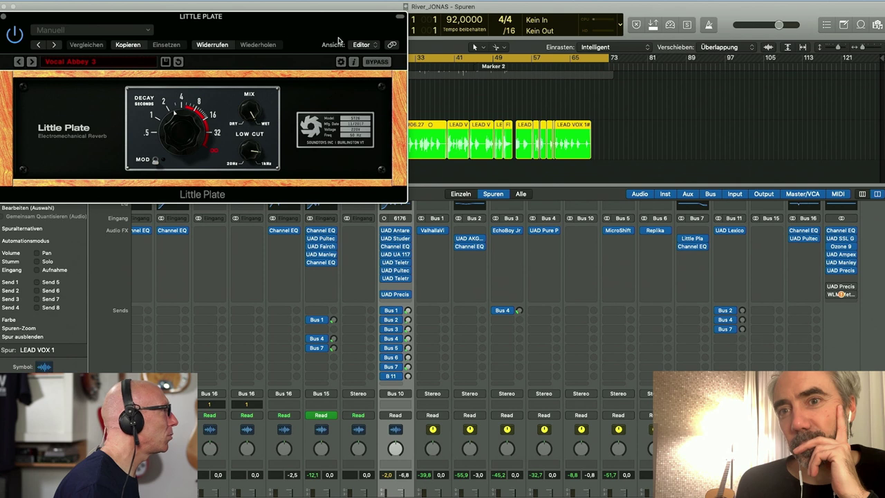
drag(246, 24, 658, 62)
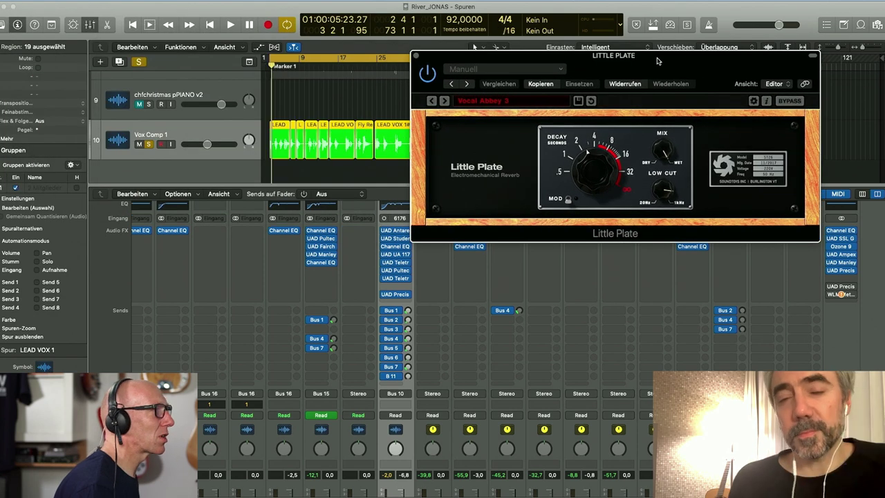
click(417, 57)
Review the EchoBoy Jr. slap delay settings on the Bus 3 aux and close its plug-in window.
mouse_move(731, 231)
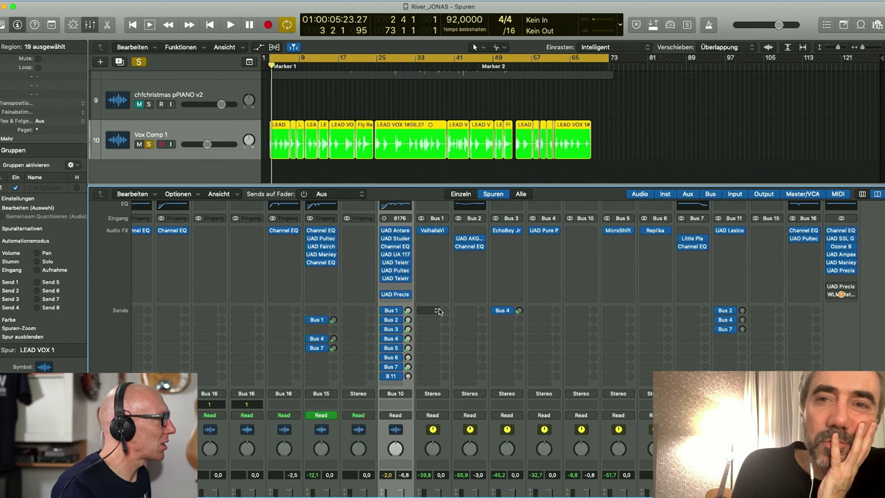
click(505, 232)
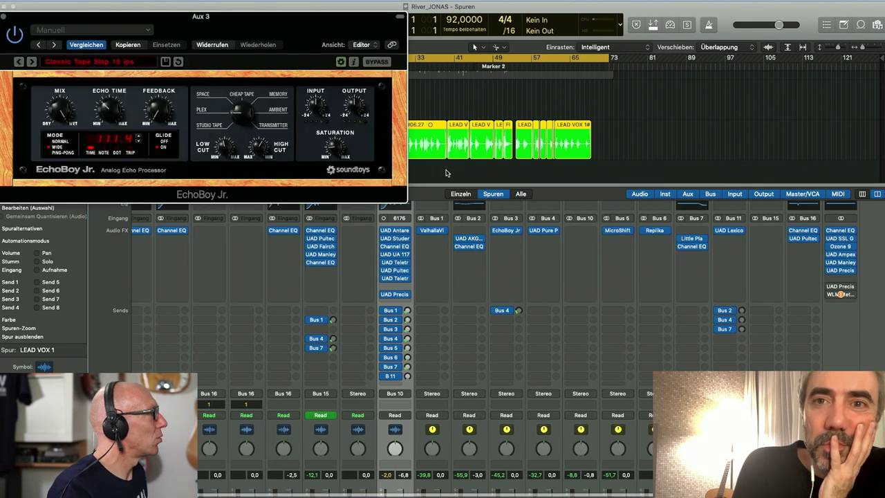
drag(228, 8, 650, 117)
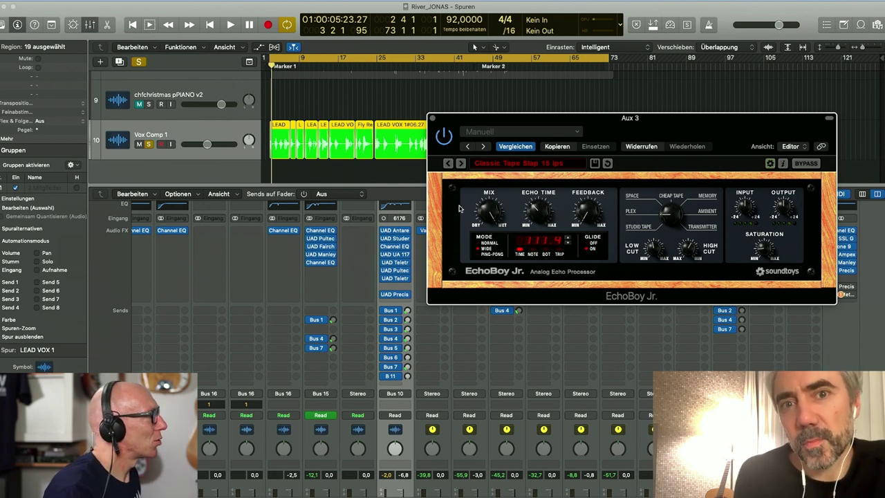
click(432, 119)
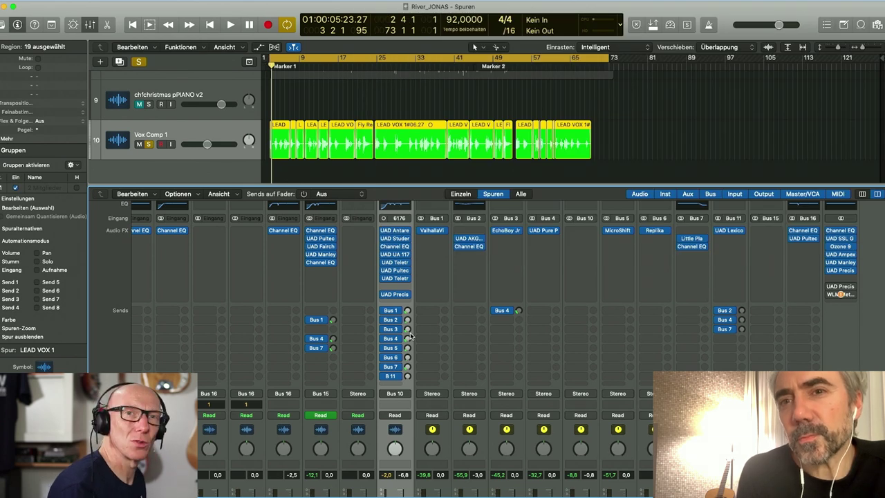
Review the MicroShift settings on the Bus 5 SHIFTER aux, play the vocal briefly, and close the plug-in window.
click(621, 233)
drag(243, 27, 644, 99)
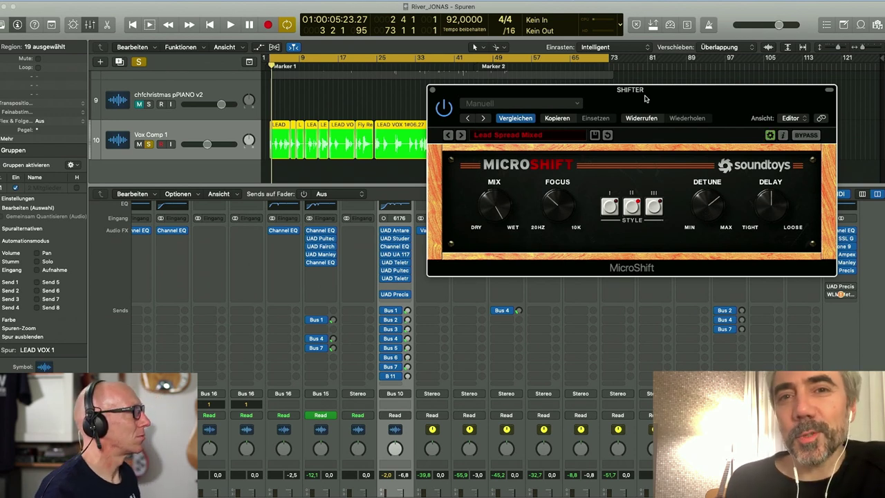
key(space)
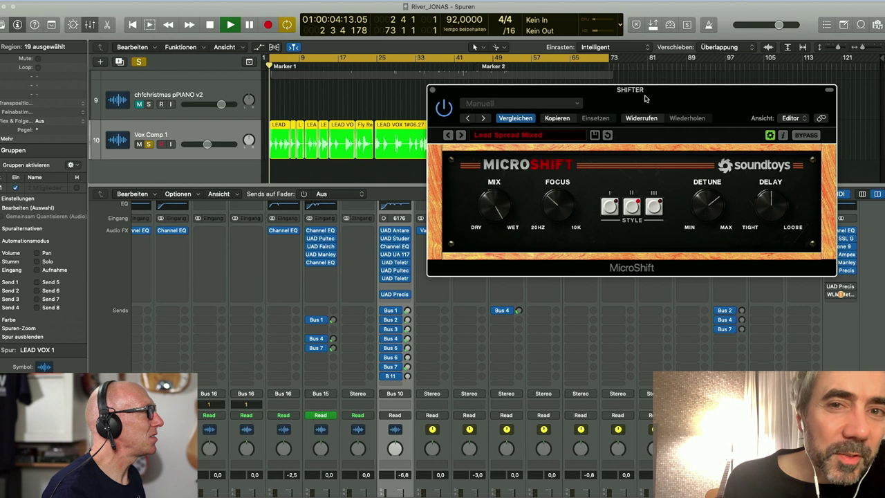
key(space)
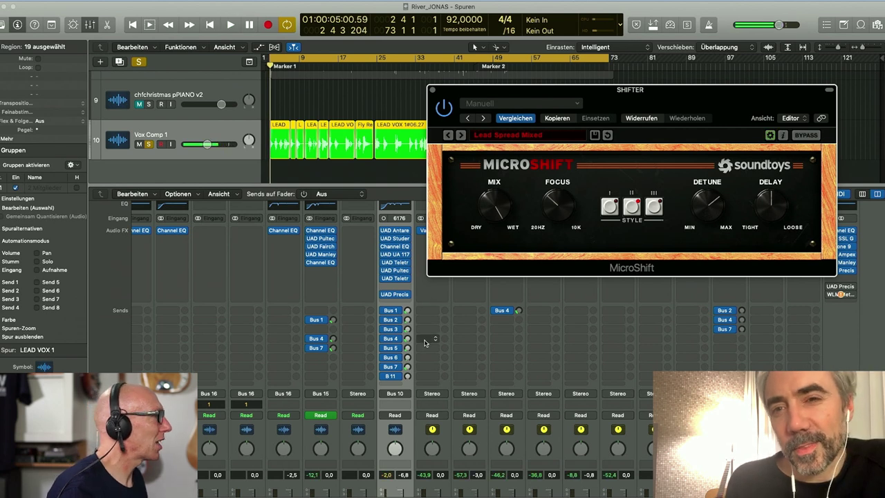
click(432, 90)
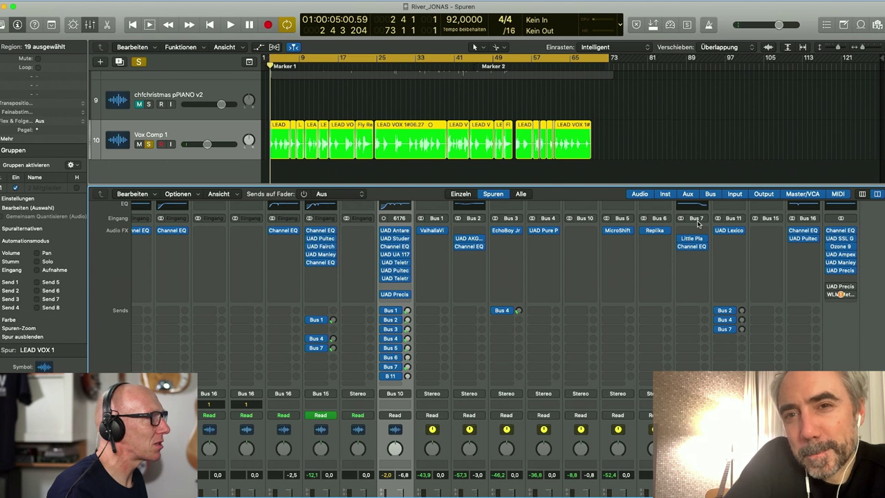
Bypass every send on the LEAD VOX 1 channel except Bus 5 and play the vocal with that effect alone.
mouse_move(613, 233)
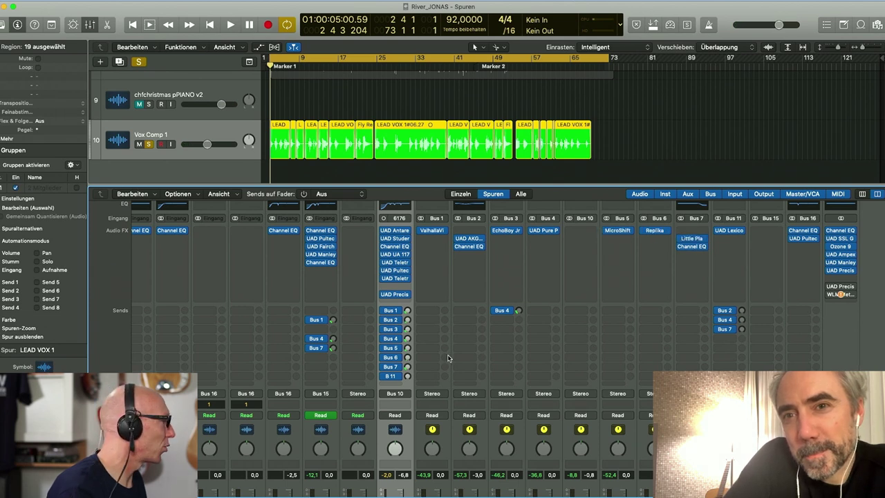
click(407, 348)
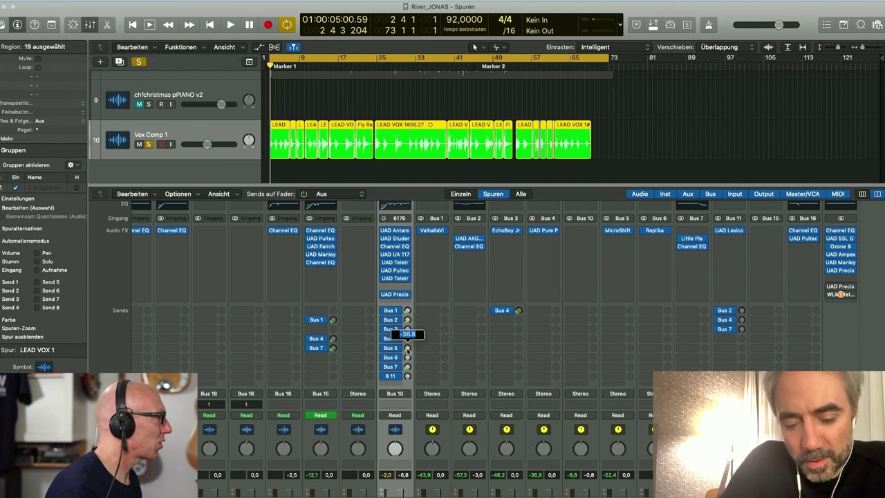
click(414, 349)
key(space)
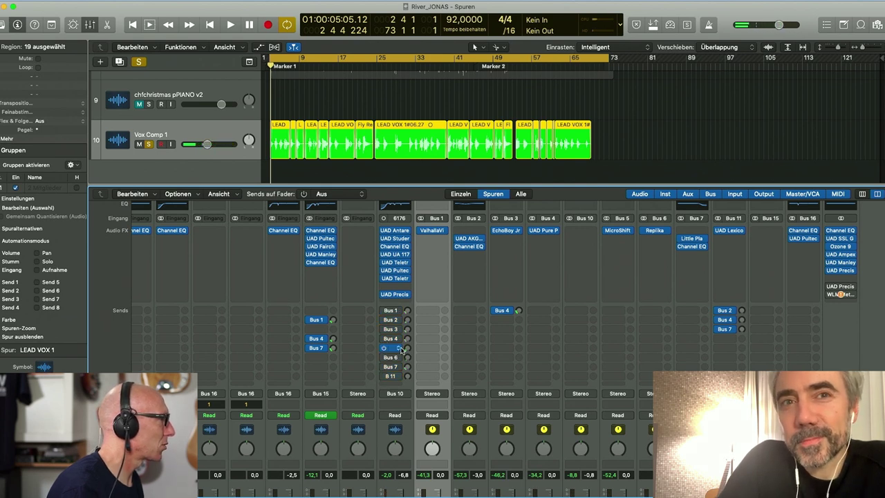
key(space)
Raise the LEAD VOX 1 send to Bus 5 for listening, stop playback, and turn the send back down.
drag(407, 349, 407, 283)
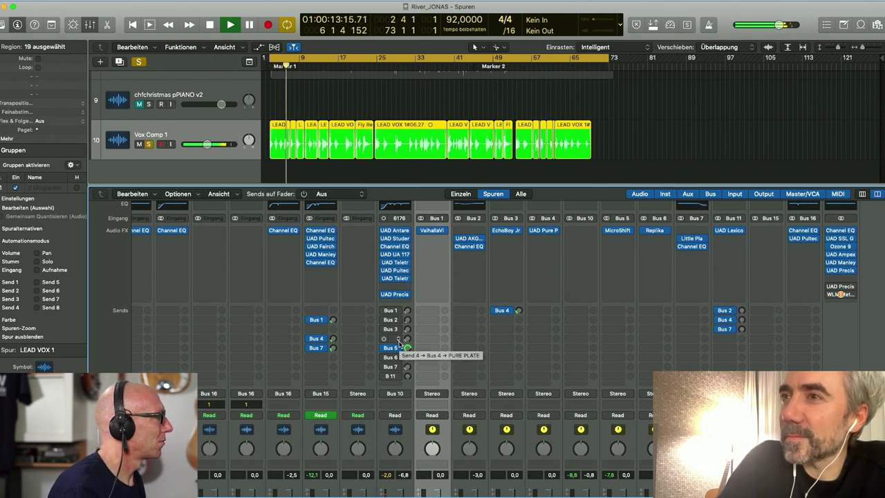
key(space)
drag(407, 348, 411, 376)
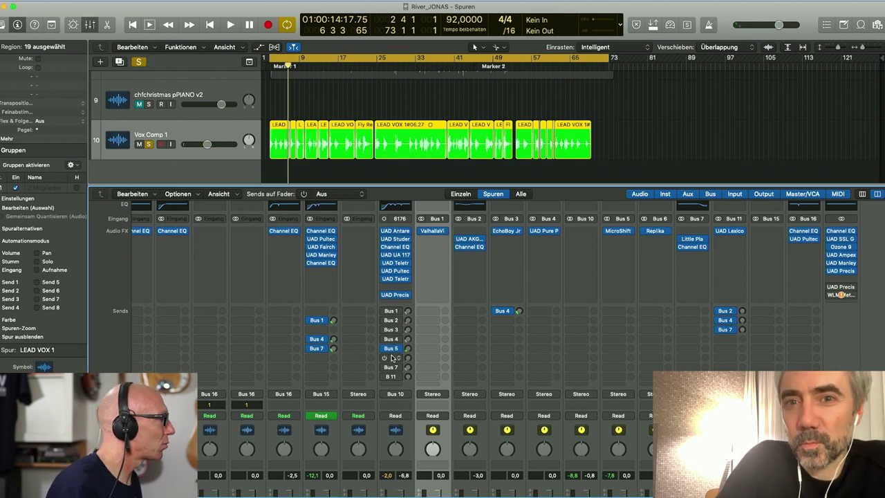
Compare the vocal without and with the Bus 5 send during playback, leaving the send enabled.
key(space)
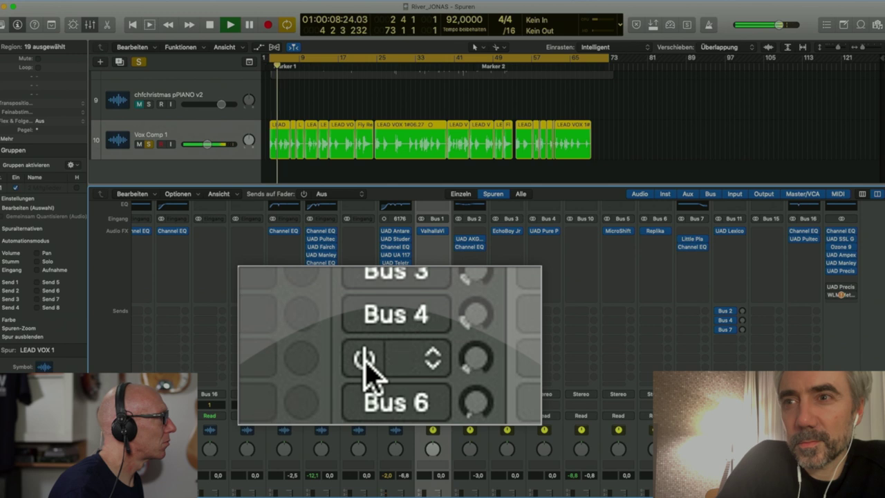
click(362, 359)
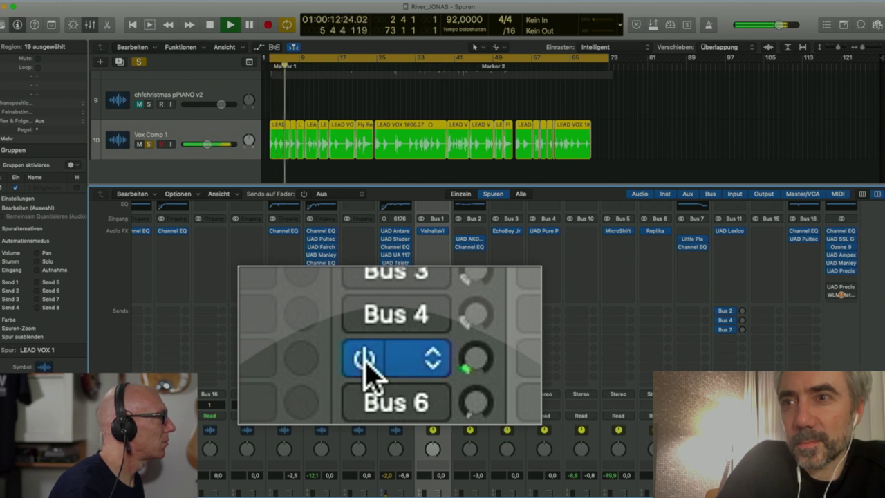
key(space)
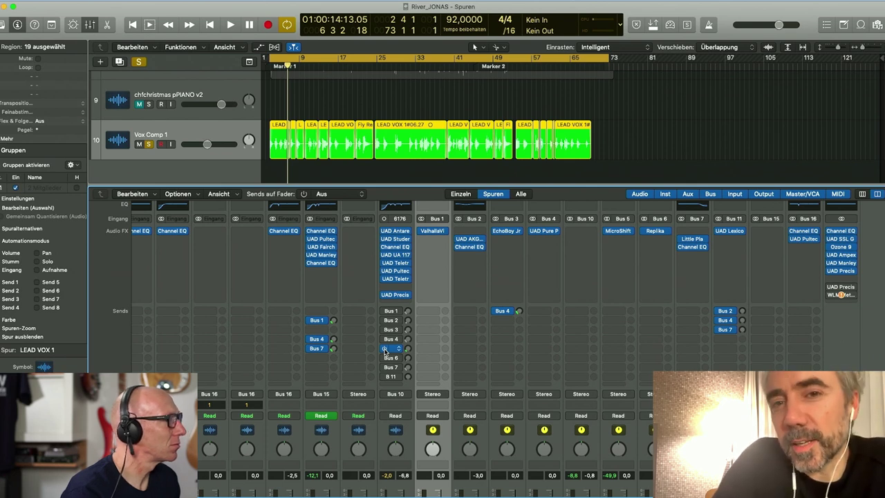
Re-enable all sends on the LEAD VOX 1 channel and return the playhead to the start of the vocal.
scroll(508, 312, down, 2)
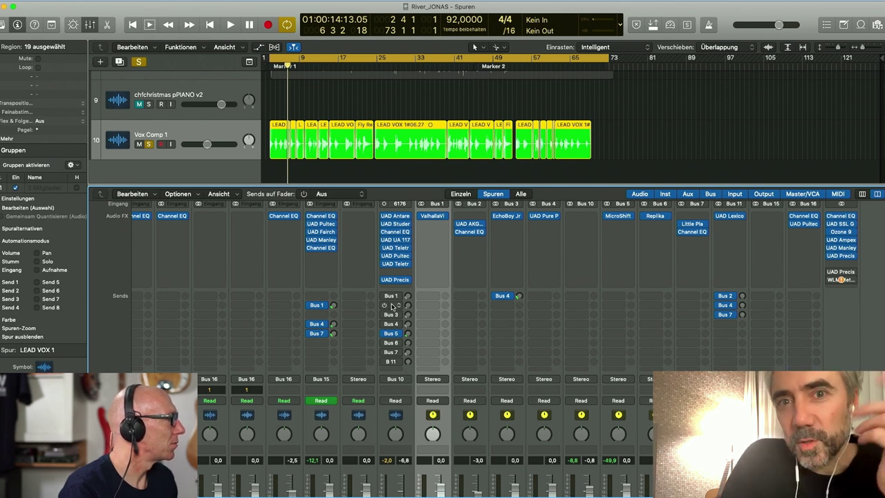
click(385, 361)
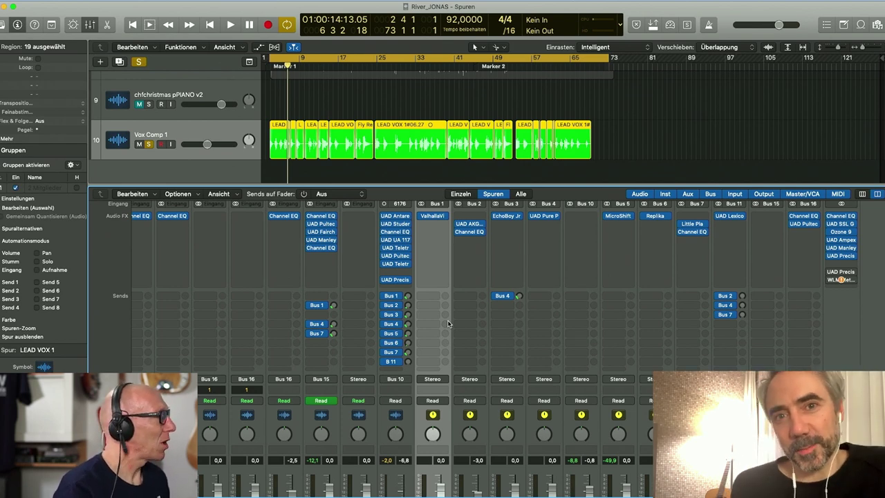
key(Return)
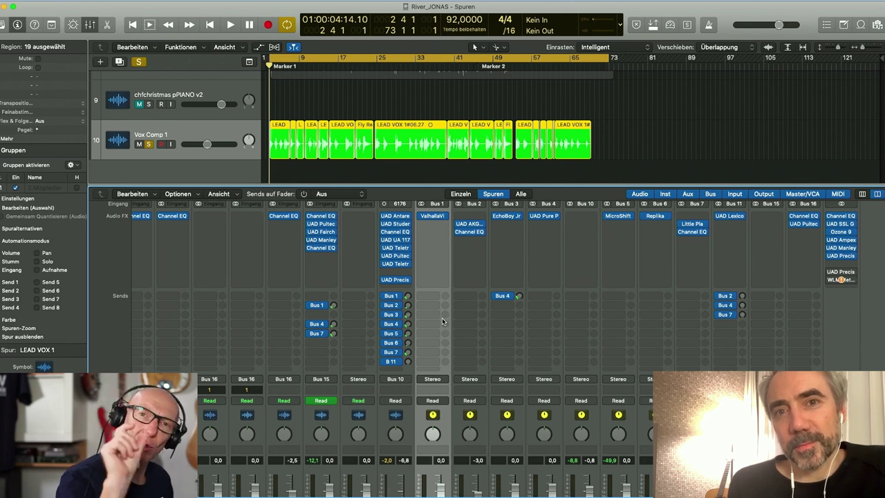
Play the vocal with all LEAD VOX 1 sends bypassed and enable Bus 1 through Bus 6 one after another.
scroll(442, 317, left, 1)
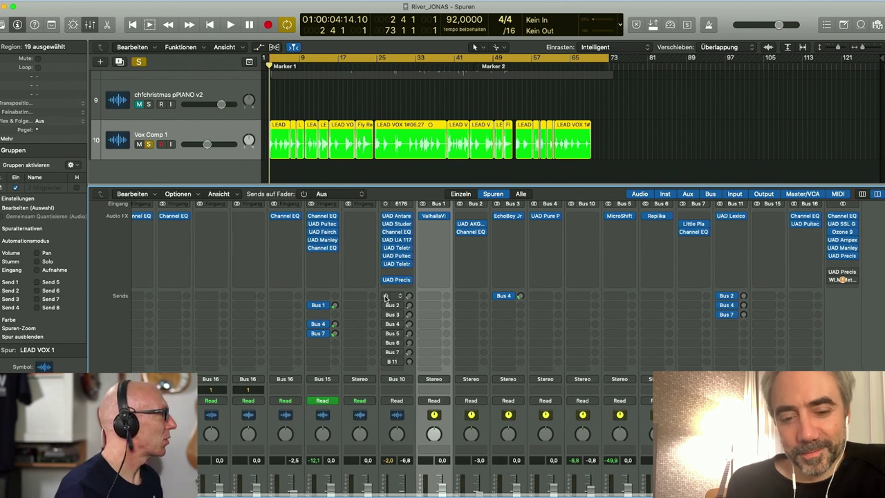
key(space)
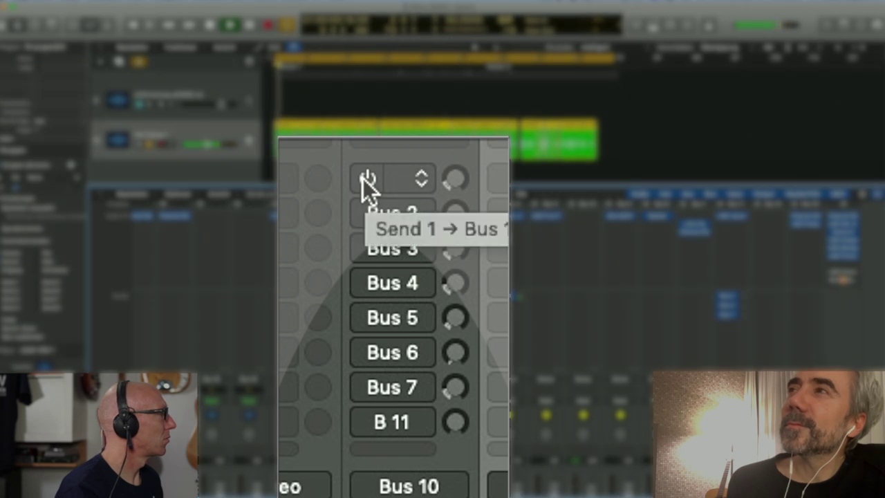
click(362, 177)
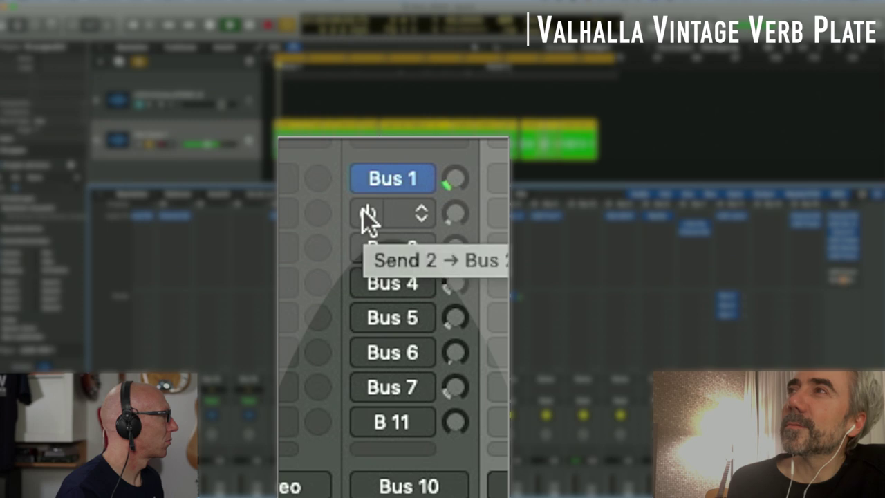
click(367, 215)
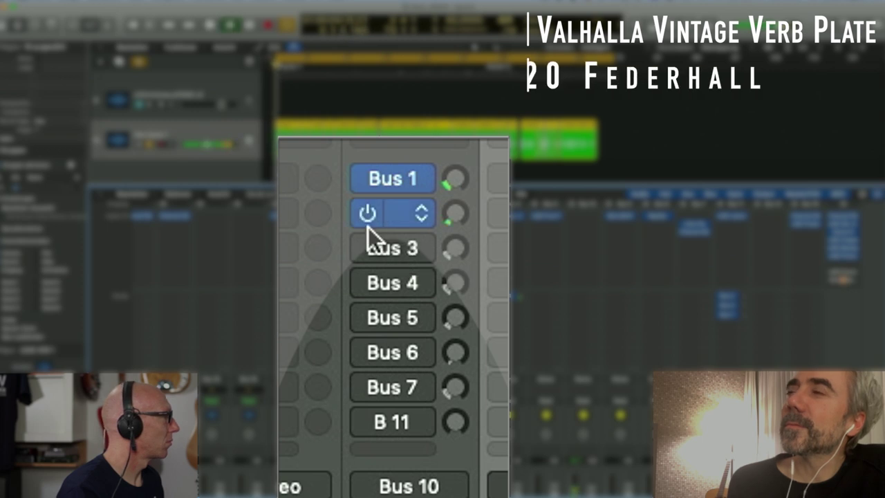
click(368, 248)
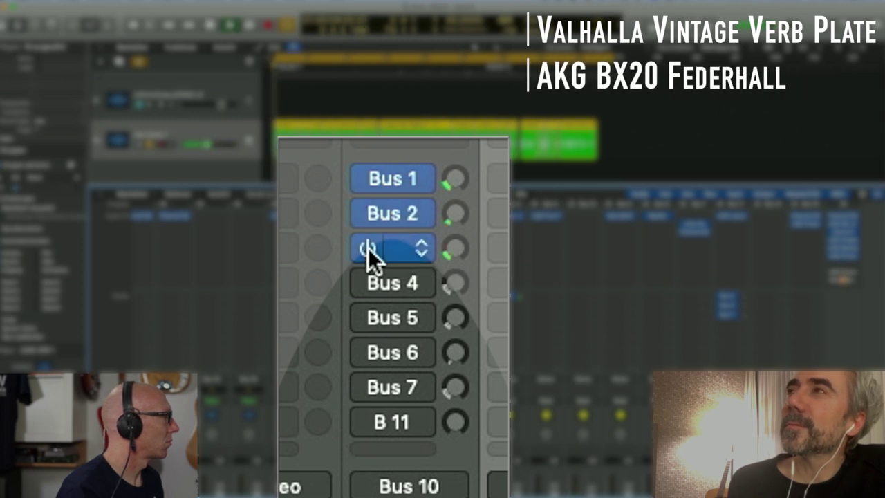
click(367, 284)
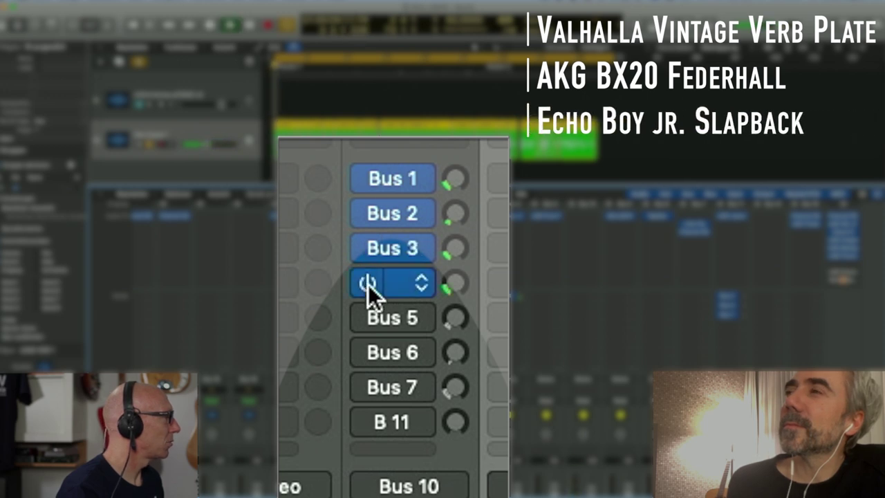
click(367, 319)
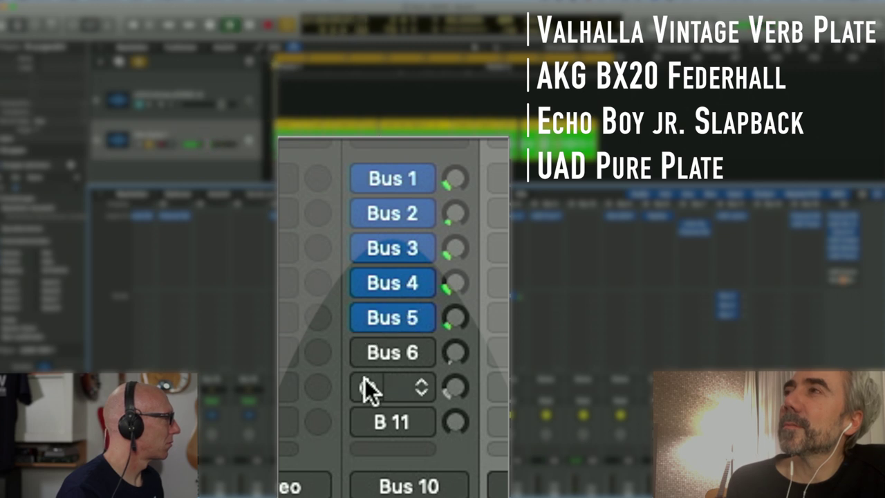
click(368, 354)
key(space)
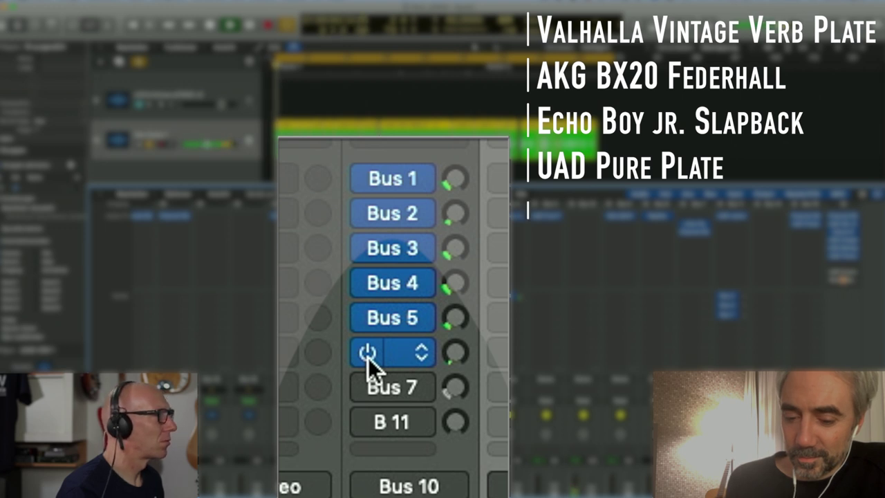
Enable the Bus 7 and B 11 sends on the LEAD VOX 1 channel to complete the vocal's effect layers.
key(space)
click(366, 388)
key(space)
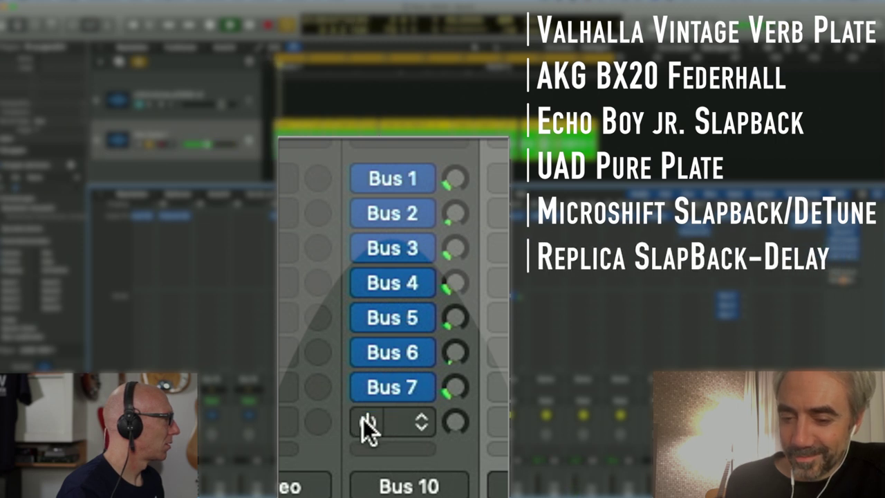
click(364, 419)
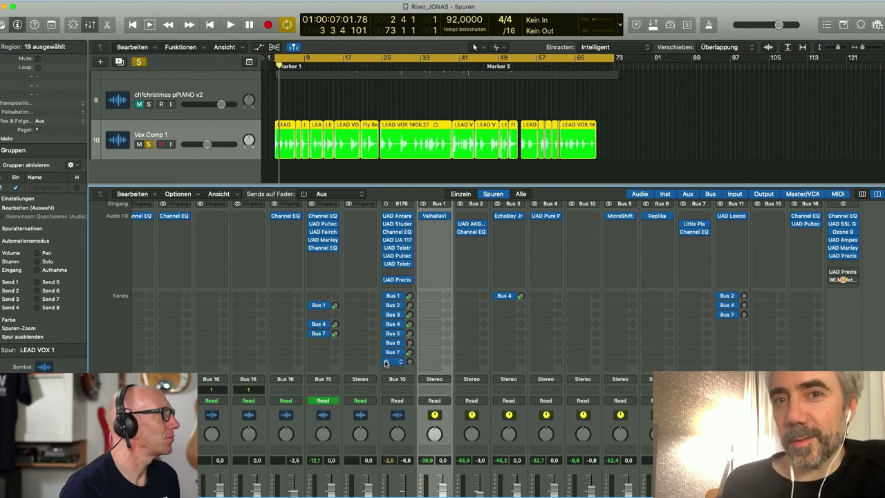
click(385, 363)
Set the cycle range from bar 21 to bar 26 around the Fly Ref 1 Meolo v2 region.
scroll(401, 124, up, 10)
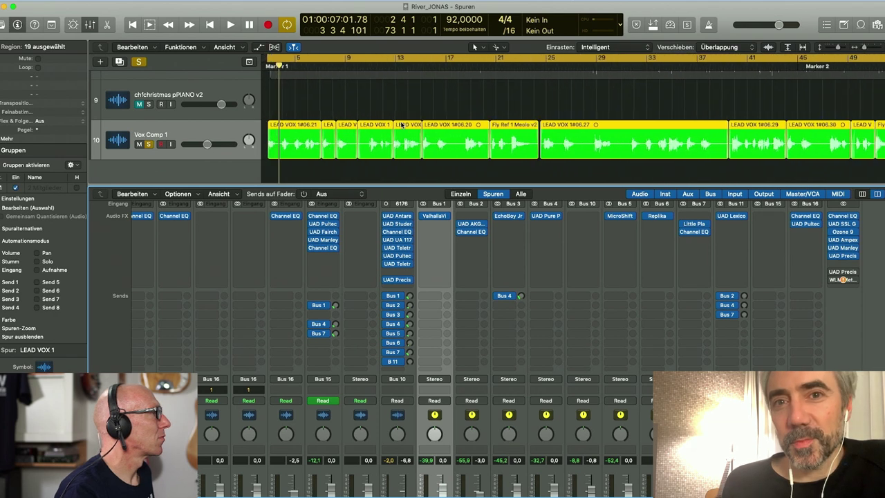
scroll(401, 123, right, 5)
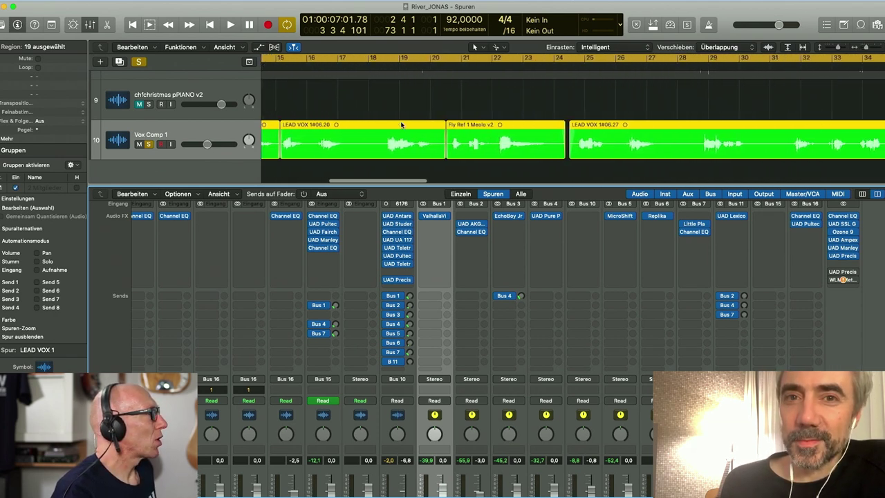
click(466, 63)
scroll(467, 62, left, 1)
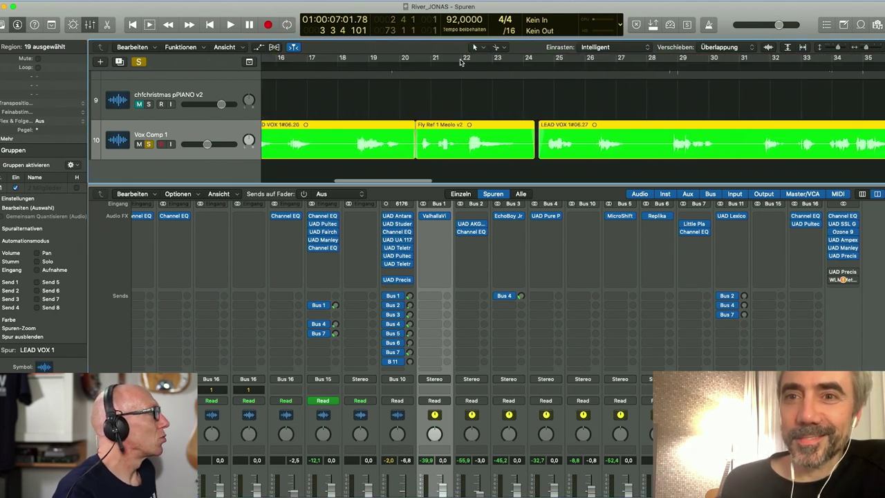
drag(430, 62, 591, 60)
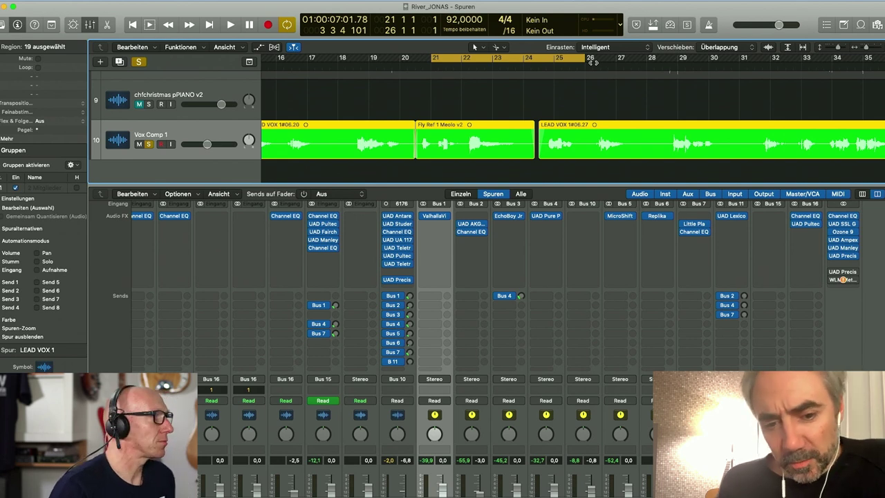
Show the track automation in the arrangement with the Vox Comp 1 track in view above the mixer.
key(x)
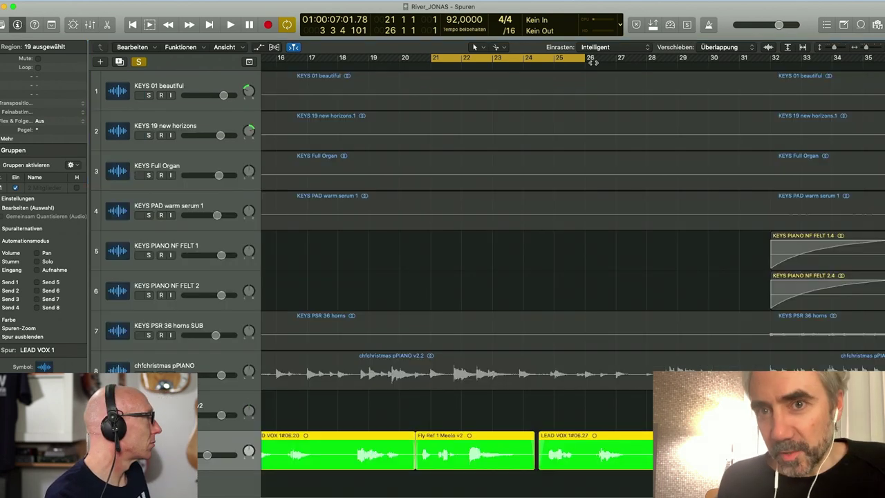
key(x)
scroll(434, 163, down, 8)
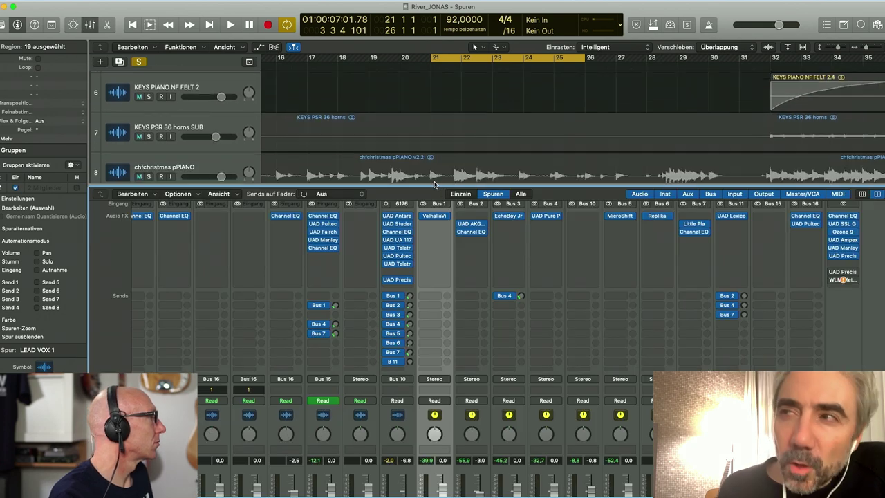
key(a)
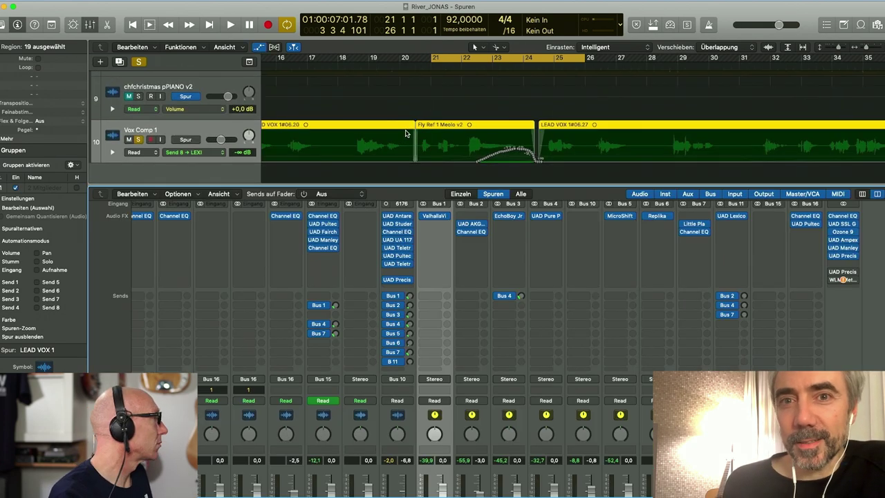
Display the Send 2 → AKG automation on Vox Comp 1 and enlarge the track and arrangement area.
click(219, 150)
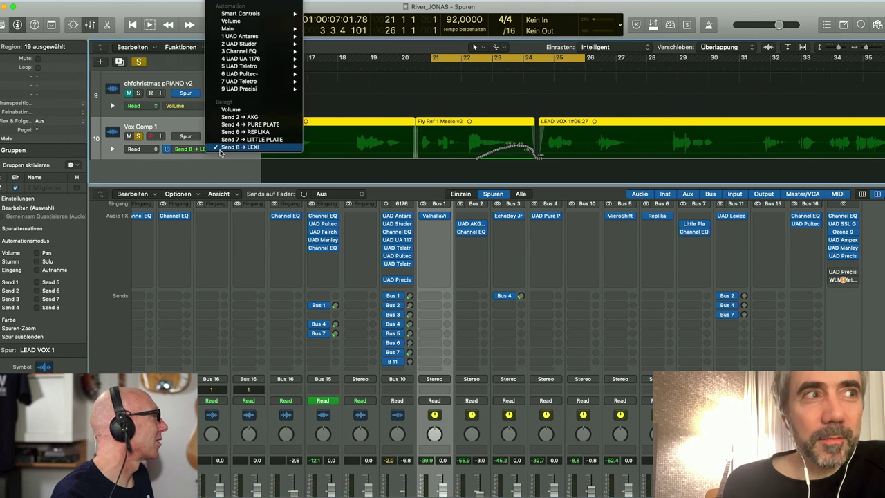
click(239, 117)
scroll(324, 122, left, 5)
scroll(325, 122, left, 4)
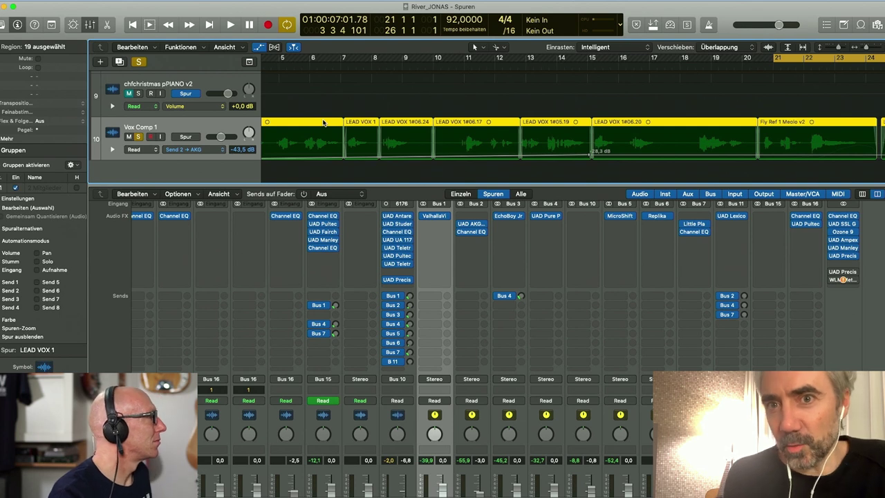
scroll(322, 124, up, 3)
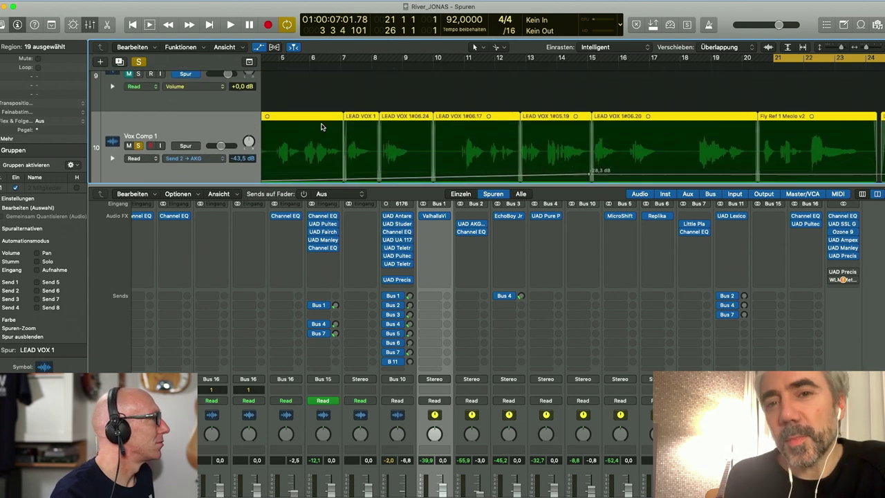
scroll(321, 127, up, 3)
drag(394, 183, 416, 274)
scroll(429, 181, up, 2)
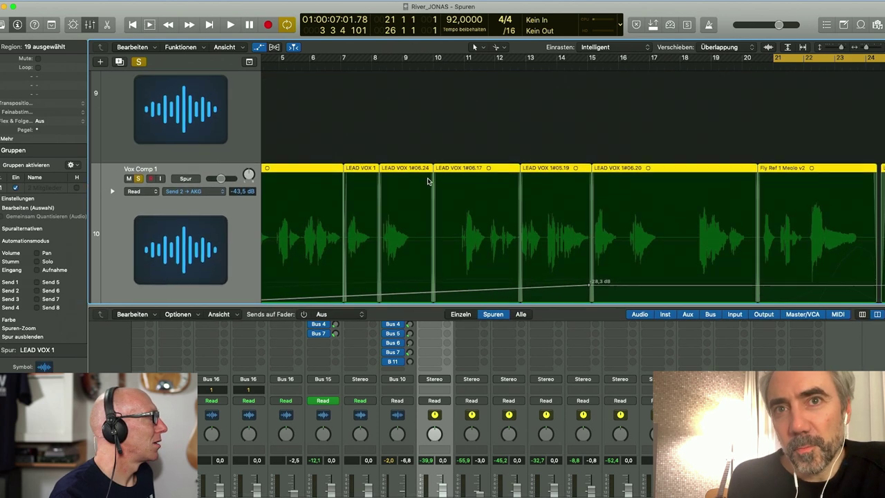
scroll(427, 181, up, 2)
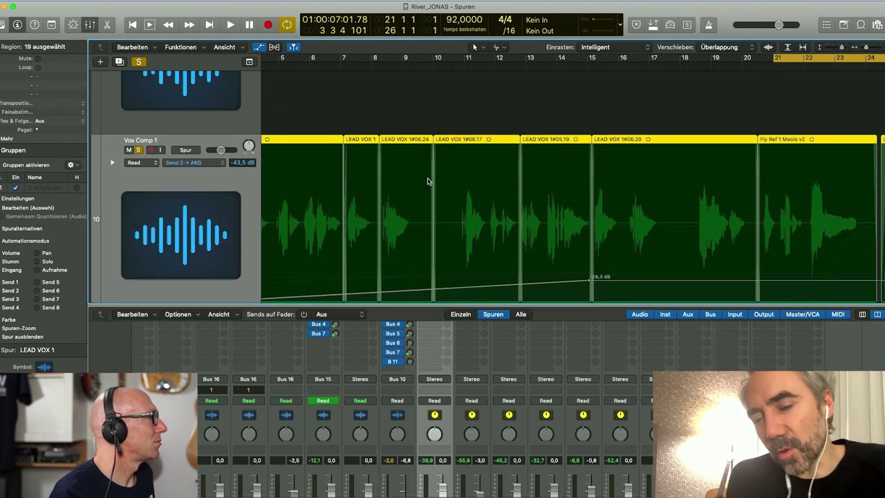
Examine the Send 2 → AKG automation curve across the whole lead vocal.
scroll(427, 181, down, 2)
scroll(427, 181, down, 5)
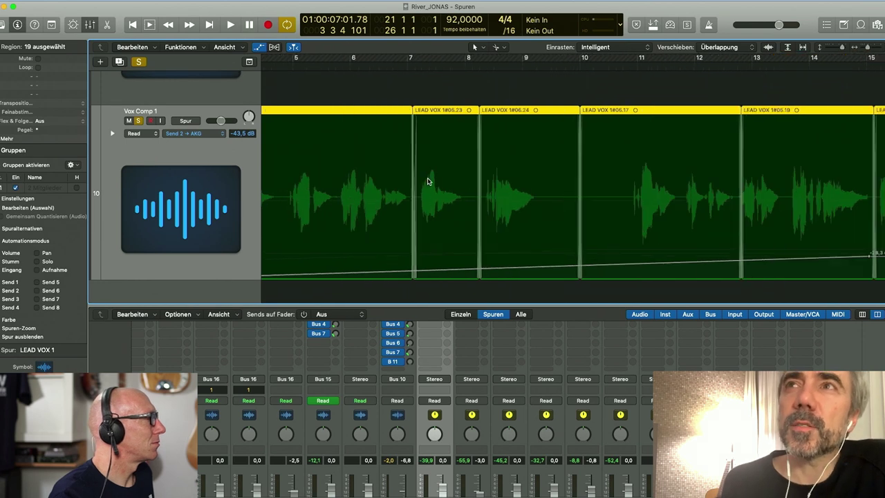
scroll(427, 181, down, 2)
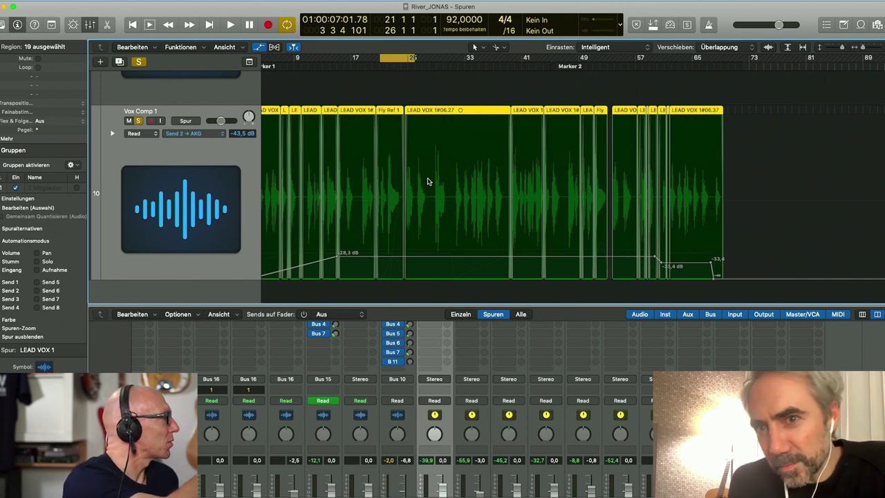
scroll(427, 181, left, 2)
scroll(427, 181, left, 1)
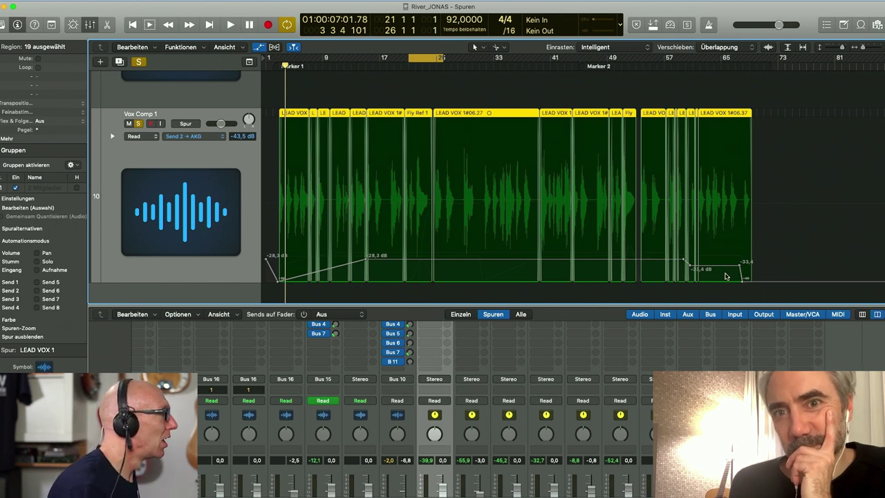
Display the Send 8 → LEXI automation on Vox Comp 1, then review the LEXI aux's Lexicon 224 plug-in and close it.
click(217, 136)
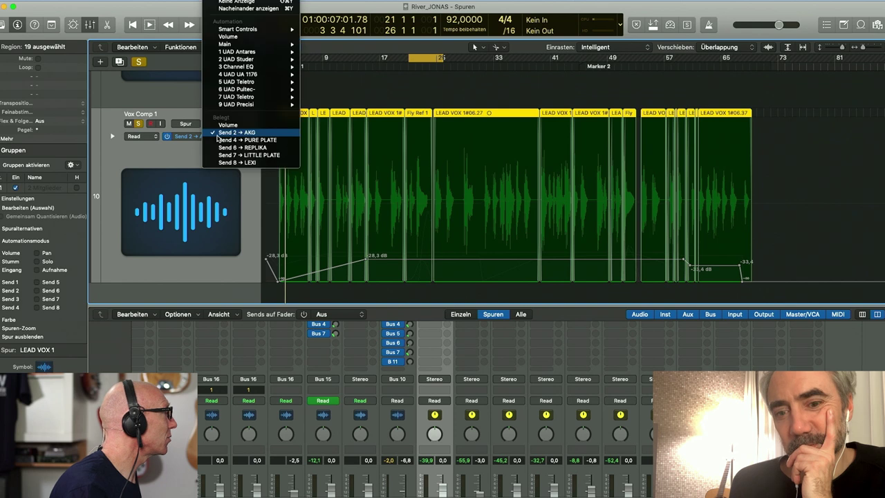
click(238, 165)
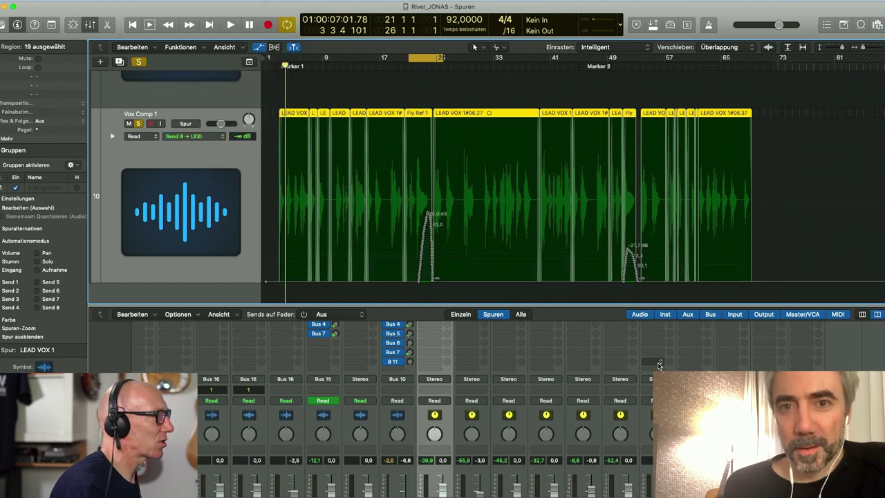
scroll(761, 368, up, 5)
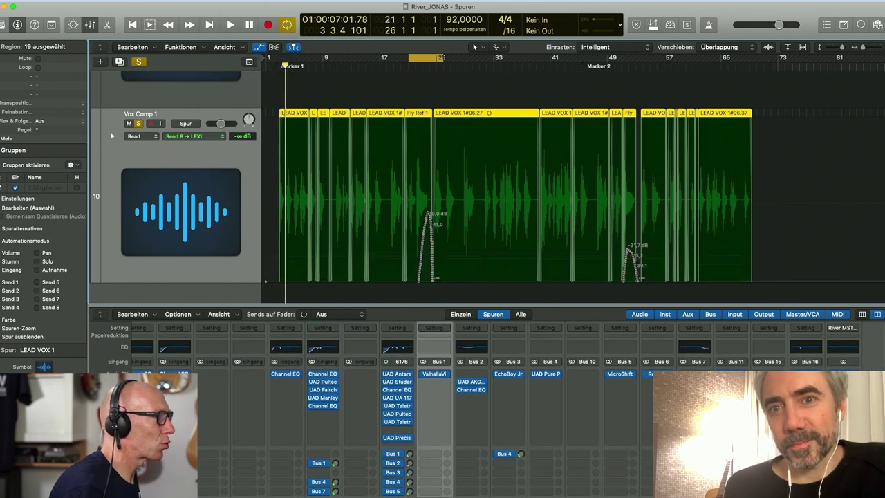
drag(182, 43, 826, 38)
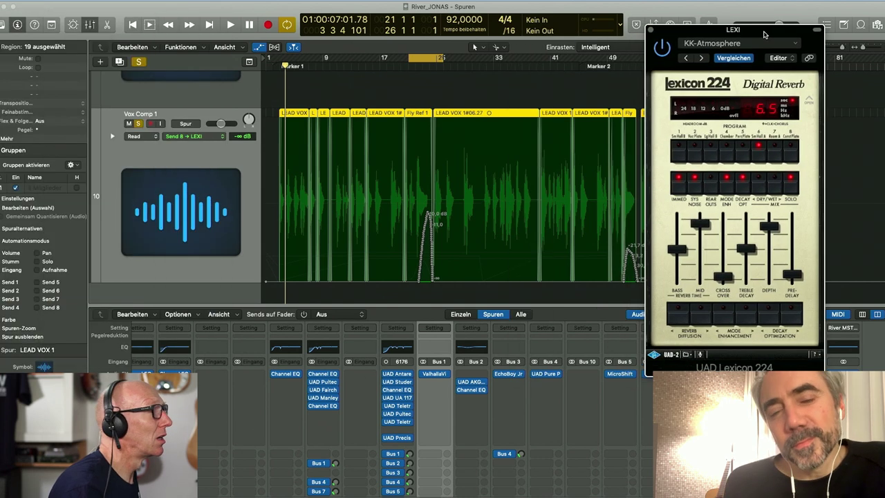
click(648, 31)
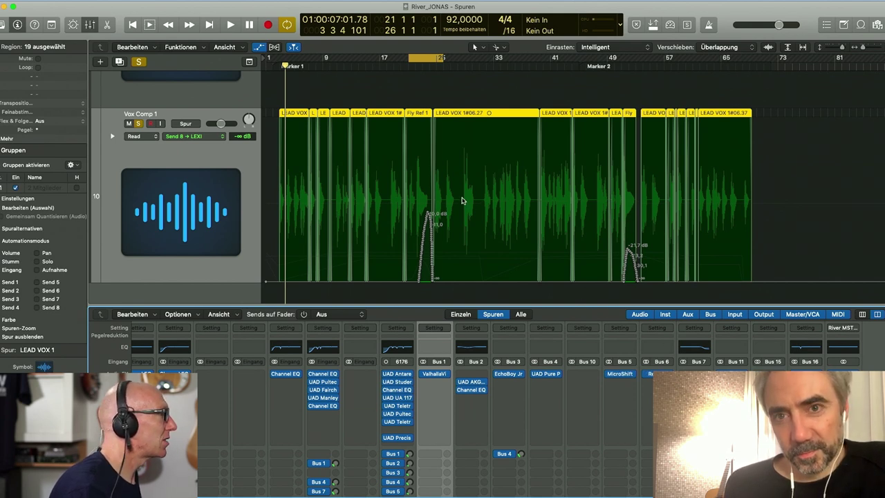
Extend the end of the cycle range to bar 27, past the first Send 8 → LEXI automation swell.
key(super+Right)
key(super+Right)
key(super+Right)
scroll(459, 212, right, 10)
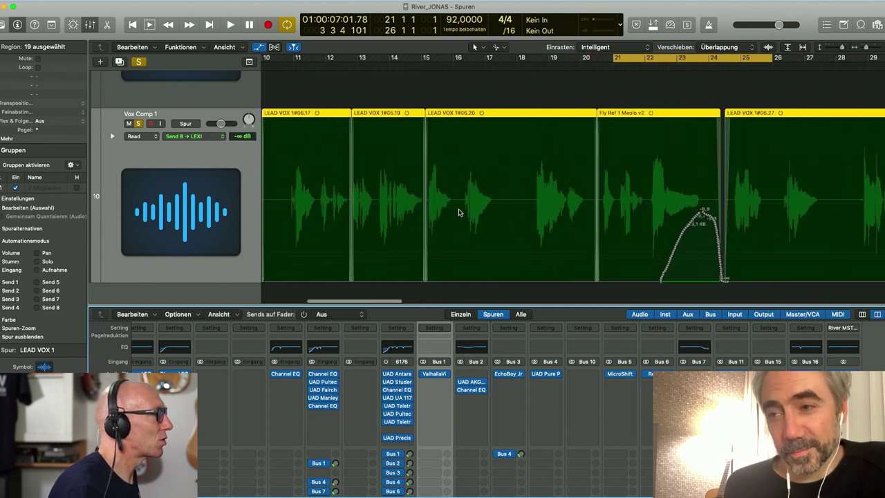
scroll(458, 212, right, 4)
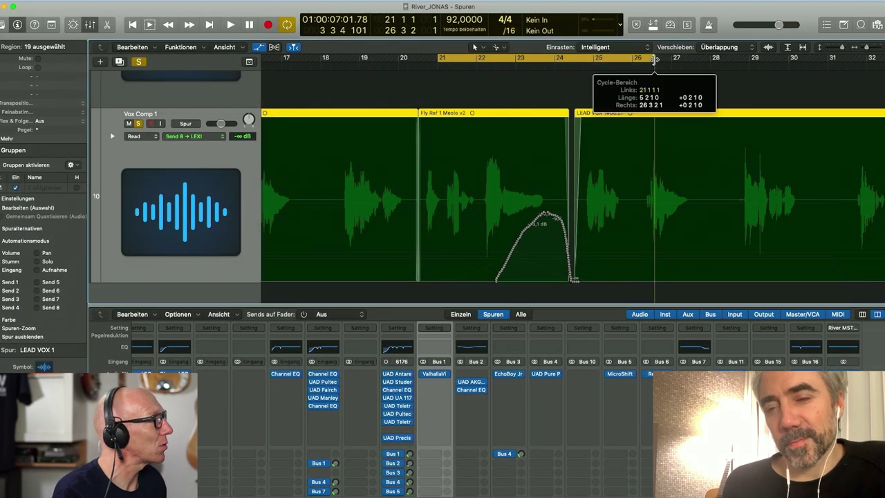
Set the LEAD VOX 1 channel's automation to Read, play the cycled vocal passage with the LEXI send swell, and stop.
scroll(445, 414, down, 10)
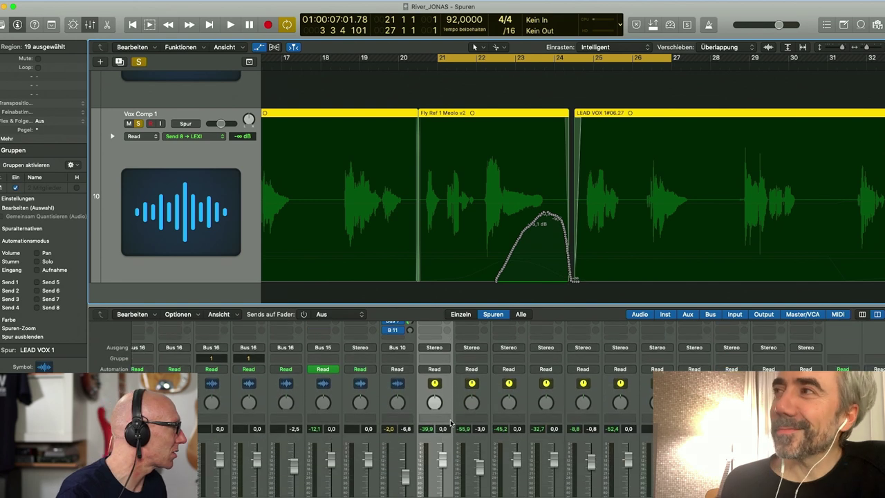
click(386, 366)
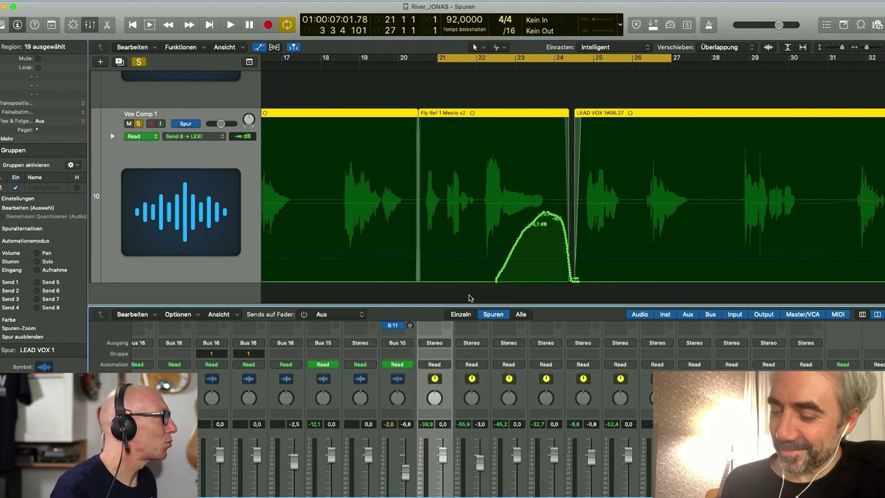
key(space)
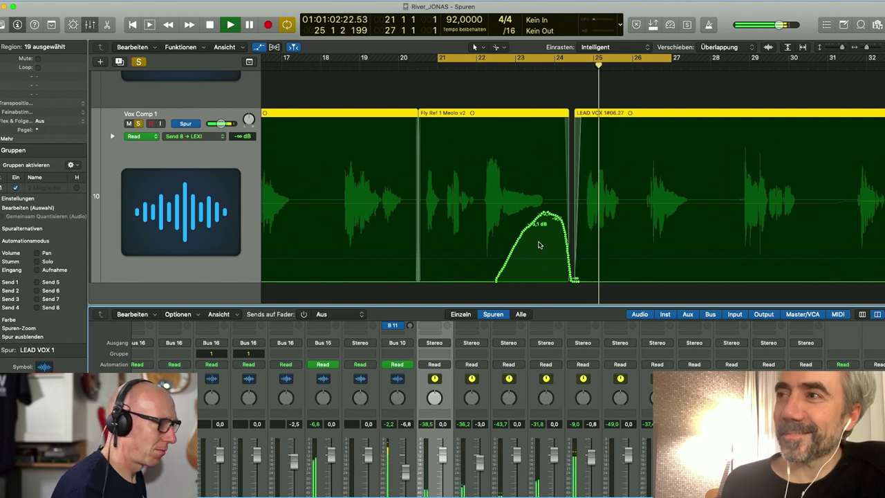
key(space)
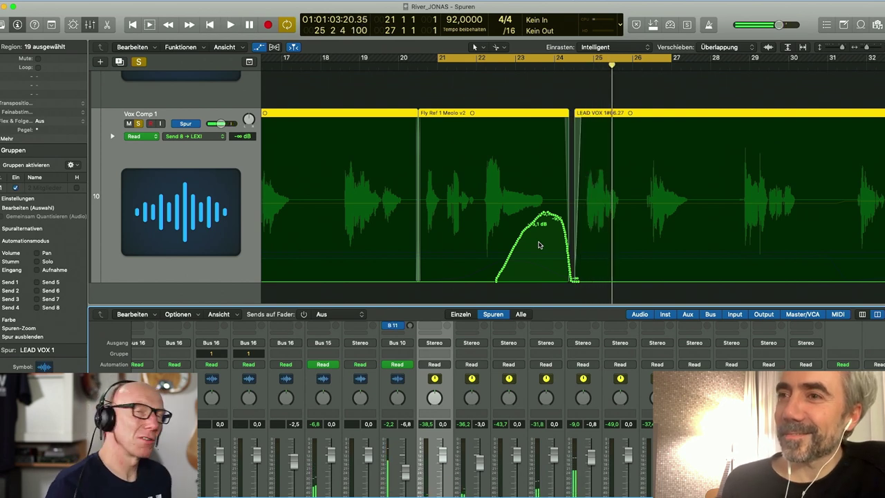